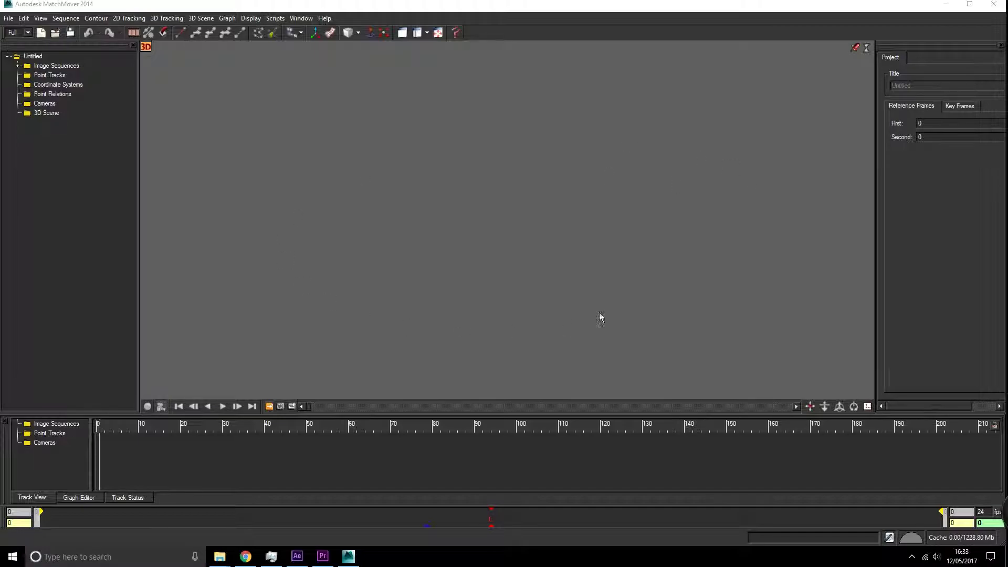
- Load SKYWHALEfortytwo000.png frames 000–438 as a Nodal Pan camera at 25 fps
click(134, 32)
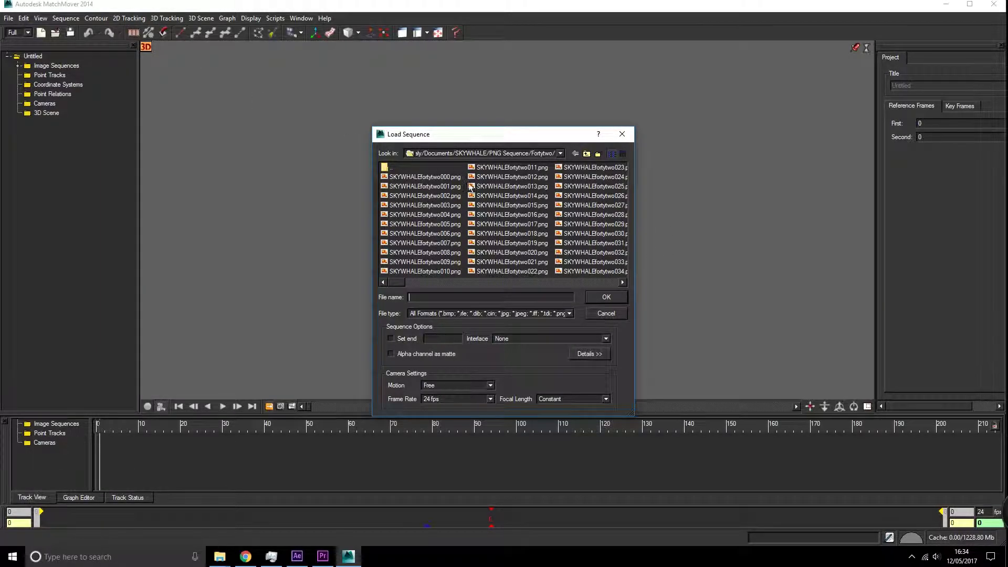
click(396, 177)
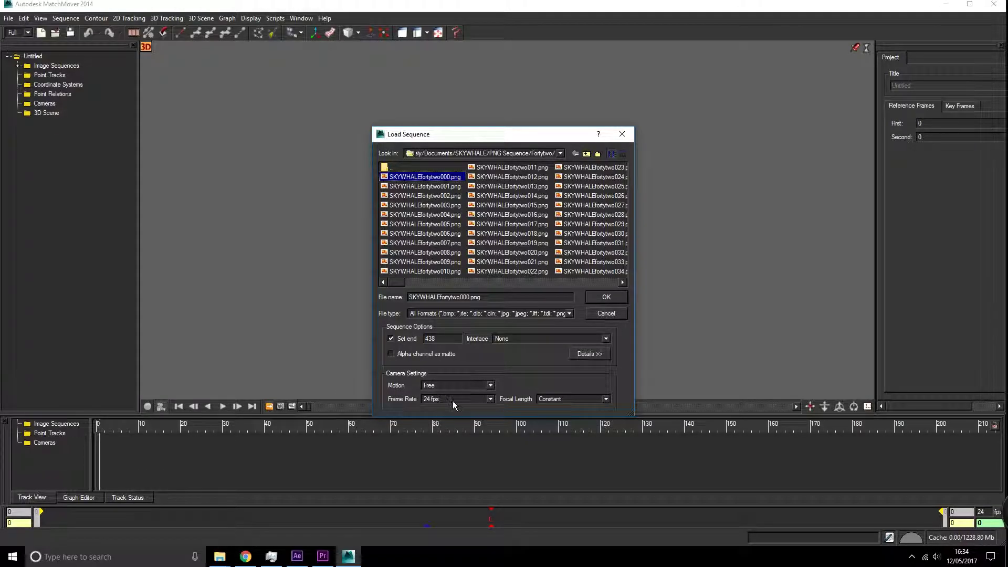
click(428, 386)
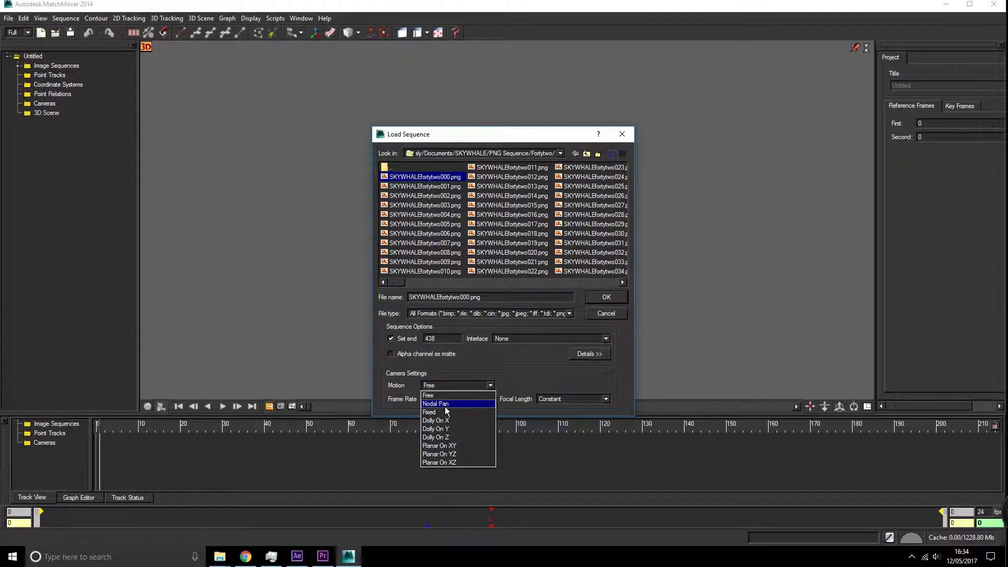
click(448, 405)
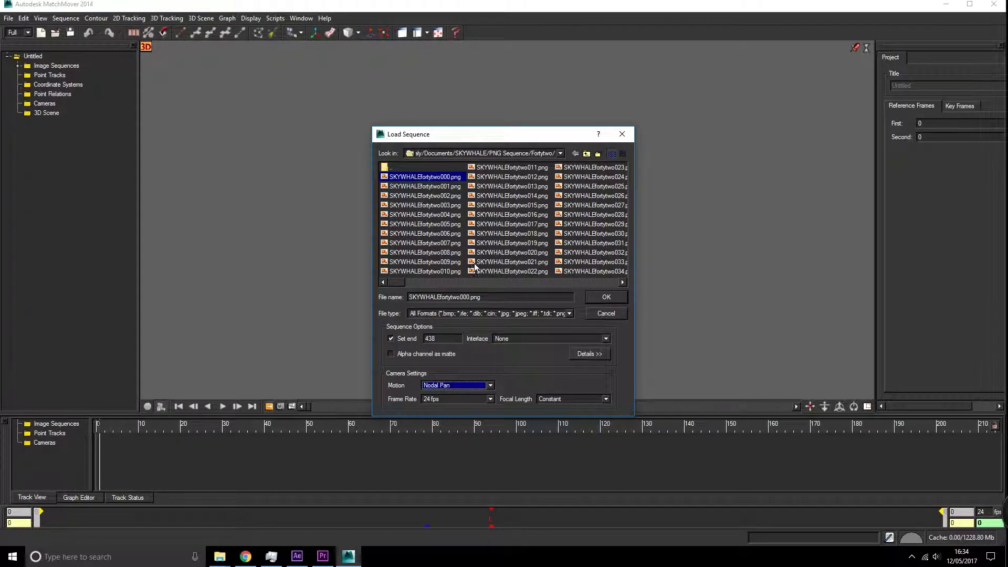
click(442, 400)
click(441, 418)
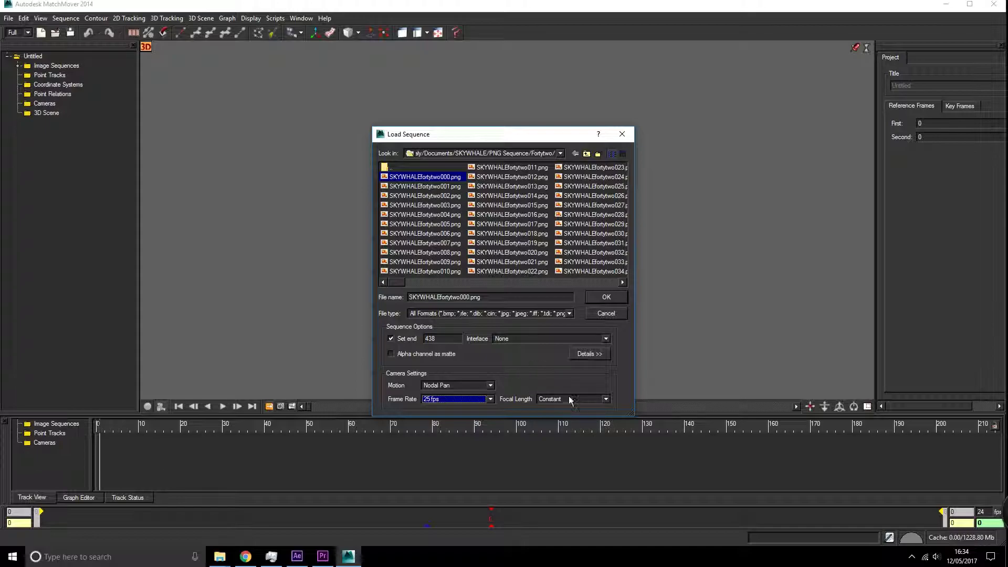
- Confirm the sequence load, then scrub the footage to frame 150, back to 34, and stop on frame 46
click(589, 297)
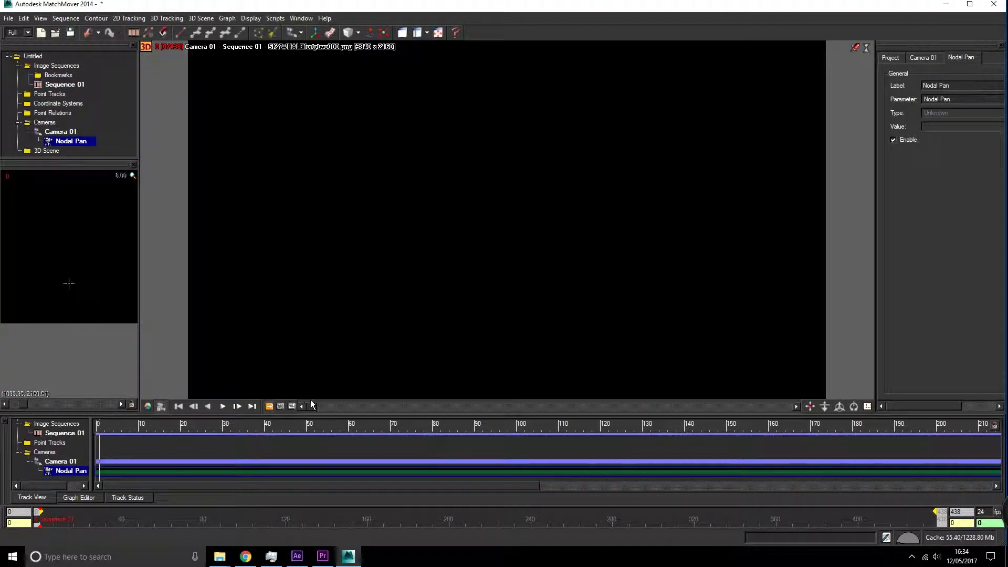
drag(310, 401, 730, 413)
drag(511, 405, 342, 407)
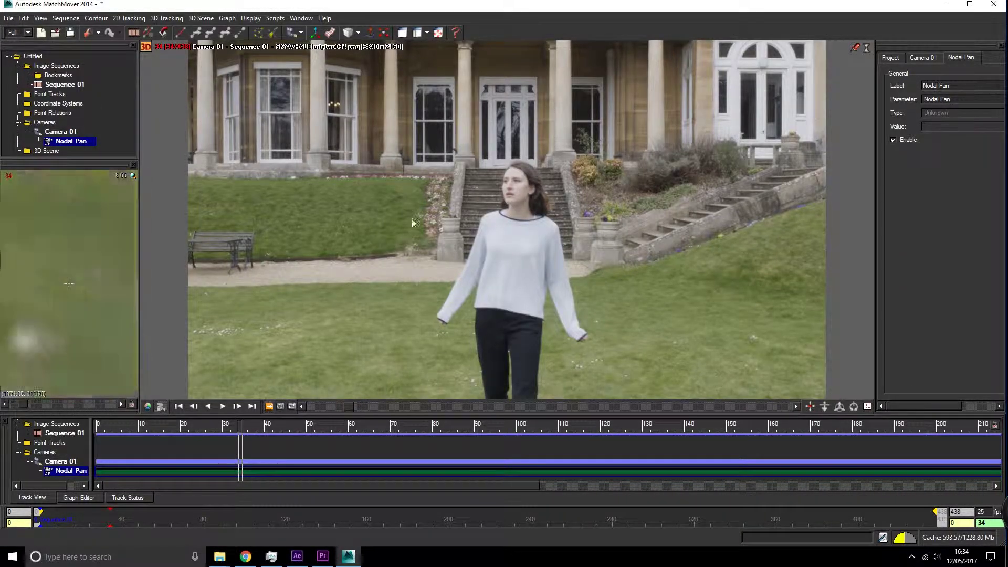
drag(360, 407, 367, 405)
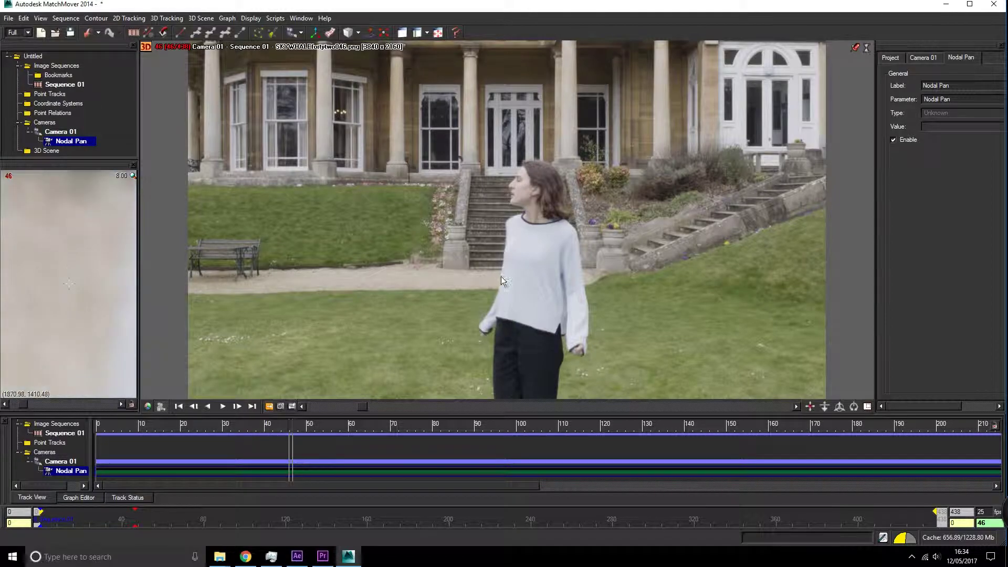
- Draw a new 12-point closed contour around the walking woman at frame 46
click(100, 19)
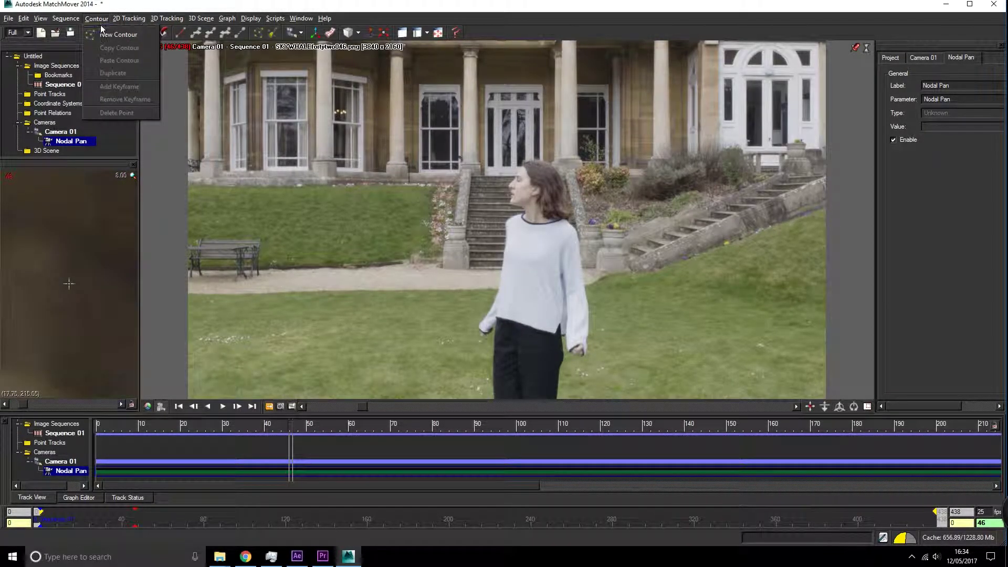
click(116, 35)
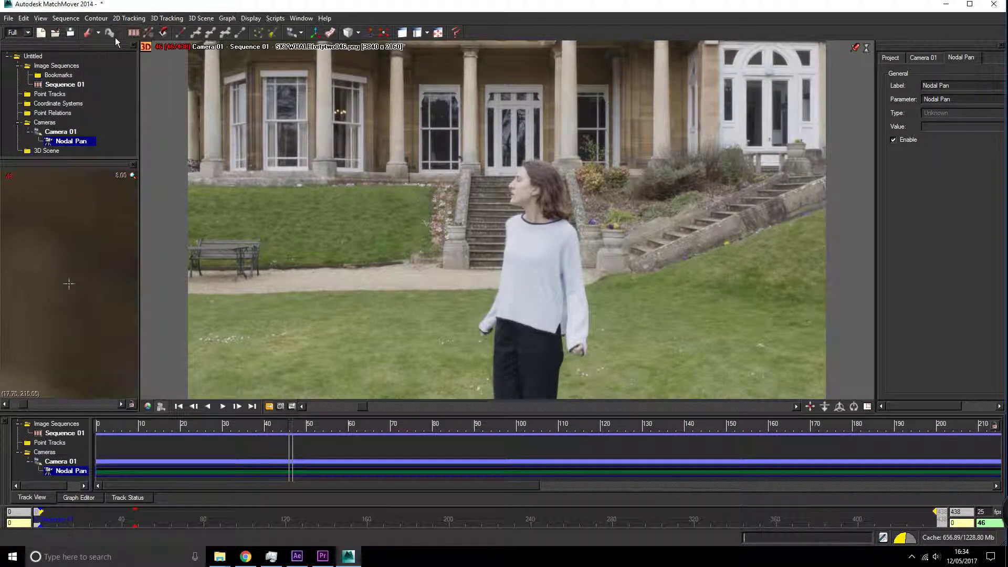
click(505, 161)
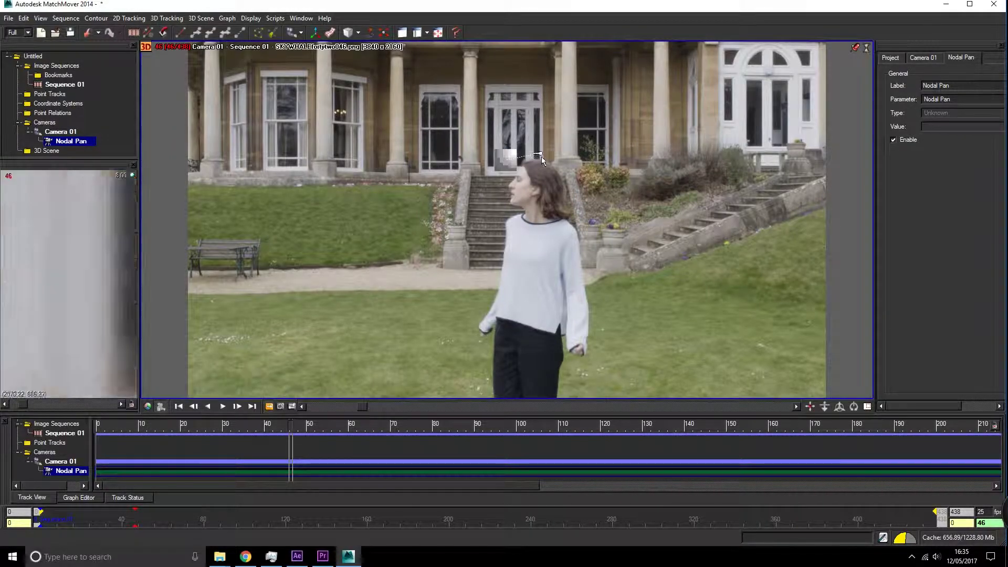
click(545, 153)
click(577, 181)
click(583, 229)
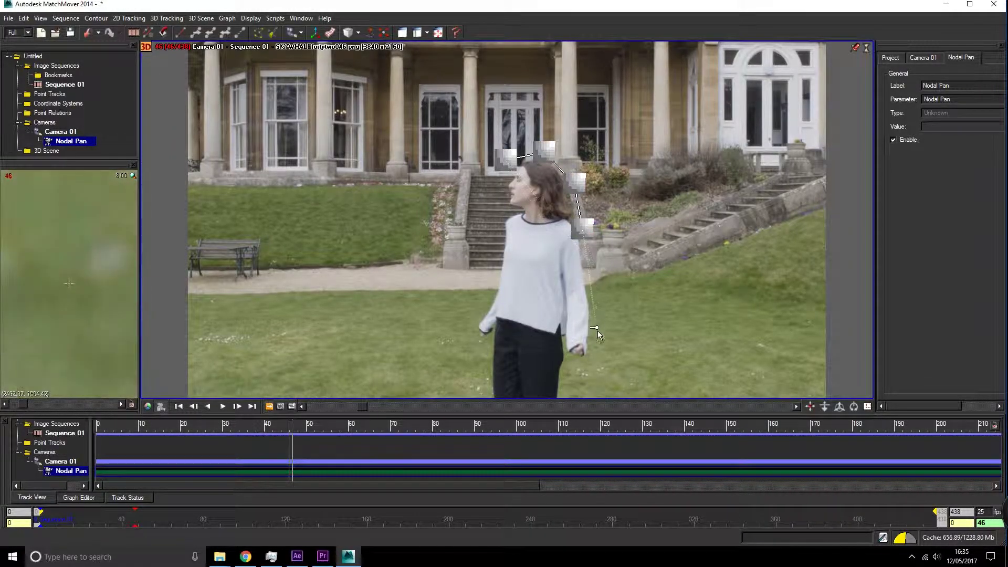
click(596, 341)
click(573, 379)
click(563, 392)
click(483, 393)
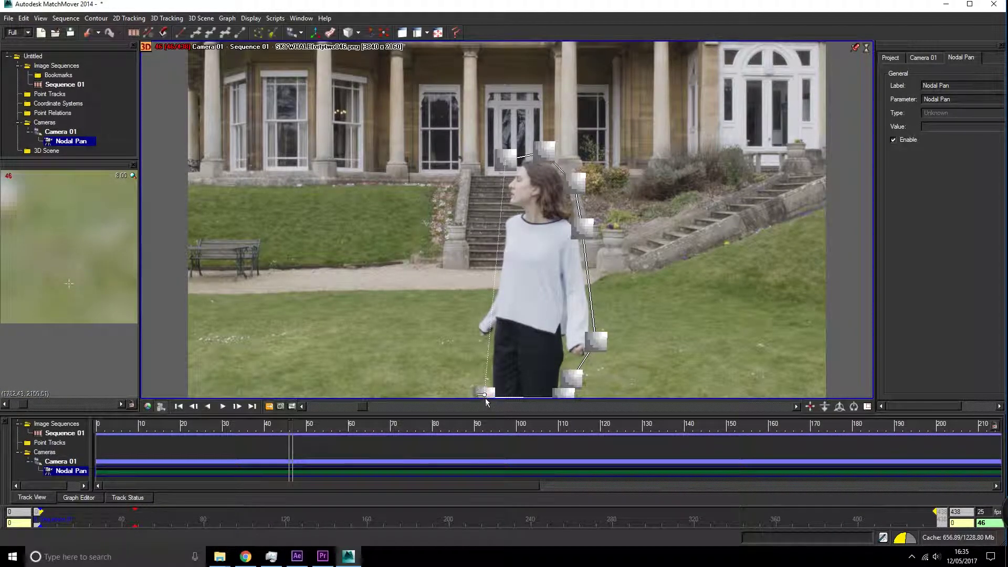
click(484, 352)
click(465, 334)
click(493, 272)
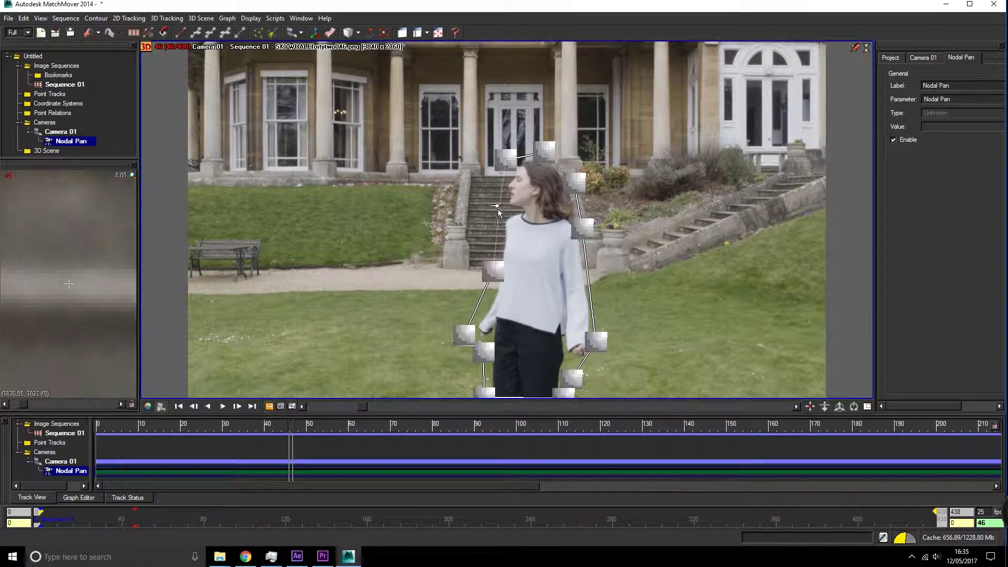
click(495, 194)
click(505, 157)
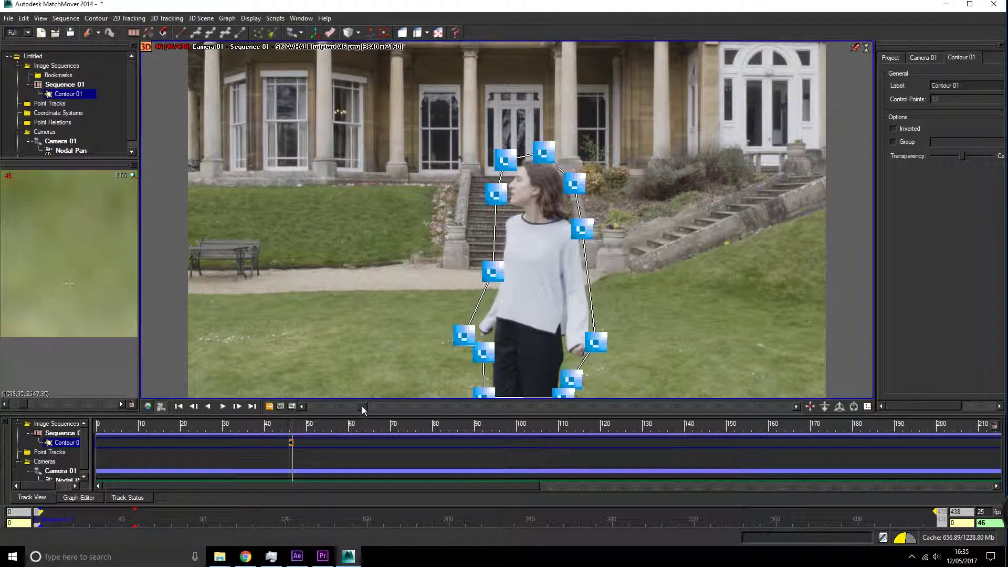
- Track the contour through to frame 56 and check its mask around frames 54–58
click(391, 408)
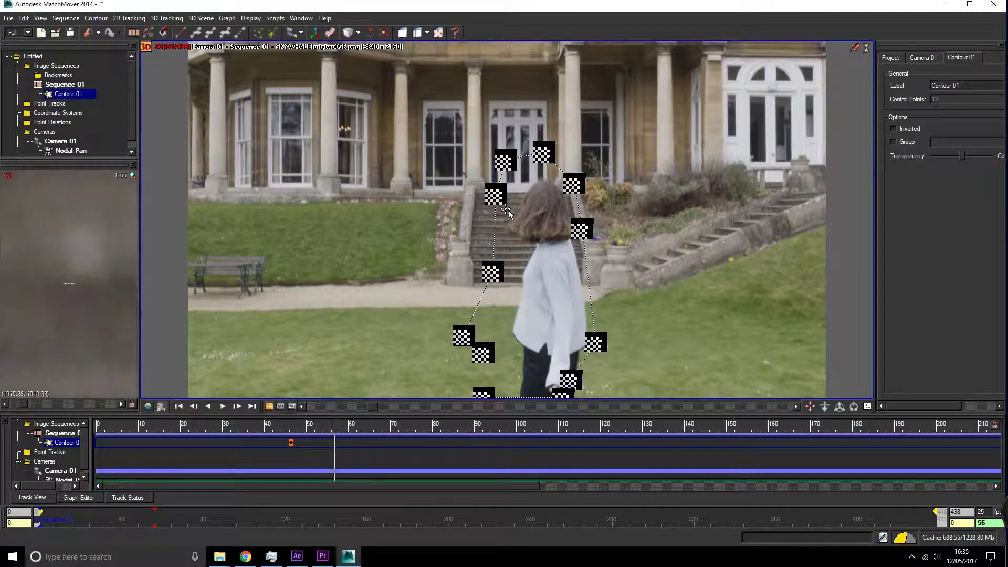
key(F3)
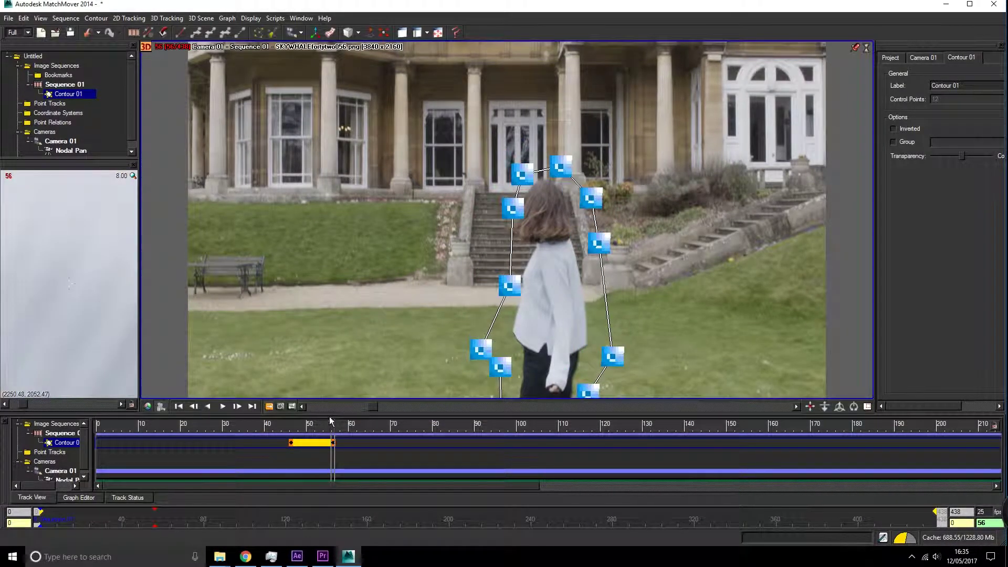
click(331, 425)
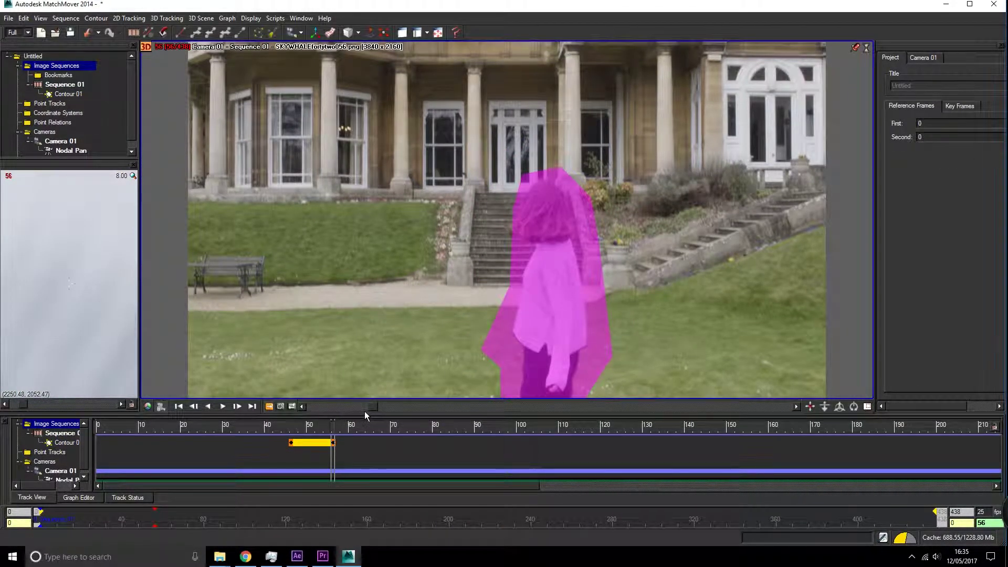
drag(360, 405, 366, 406)
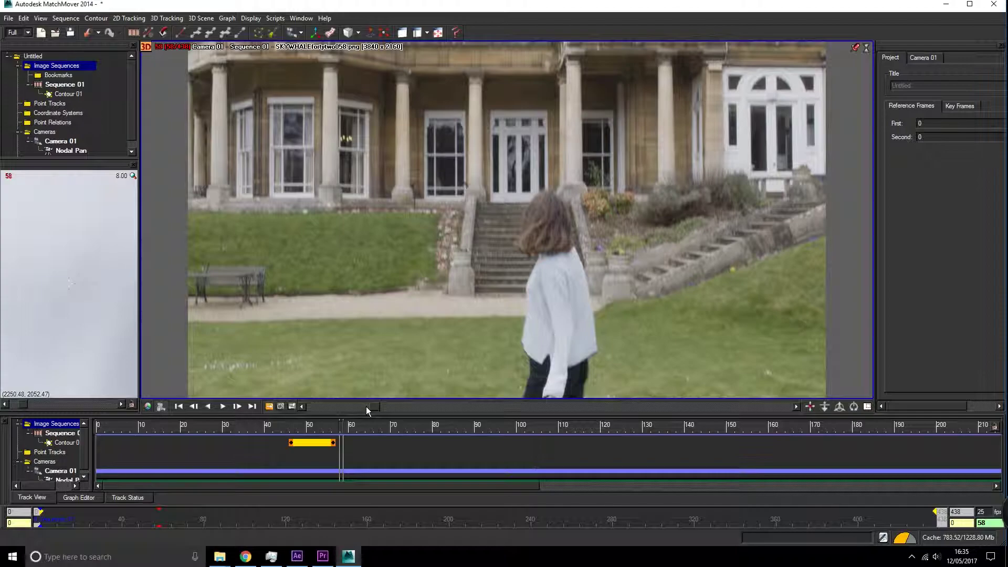
key(Left)
key(Left)
key(Left)
key(Left)
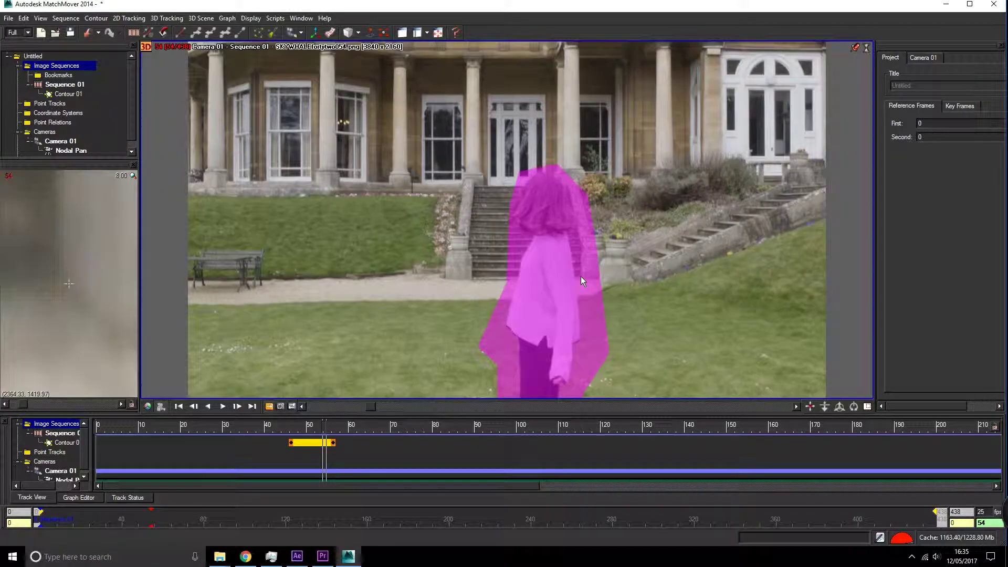
- In the Automatic Tracking settings, lower feature Density and raise detection Sensitivity
click(148, 32)
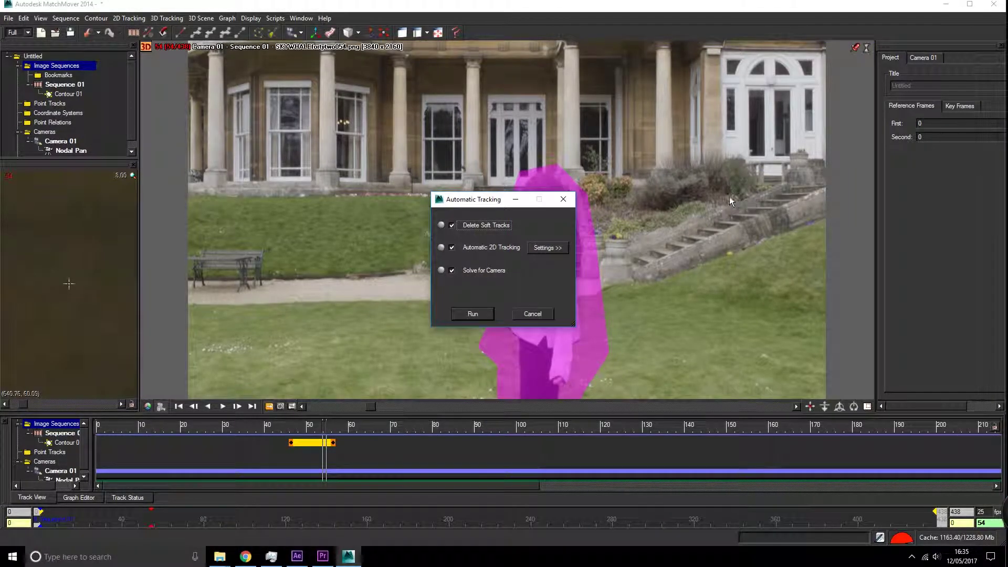
click(548, 250)
drag(641, 205, 474, 127)
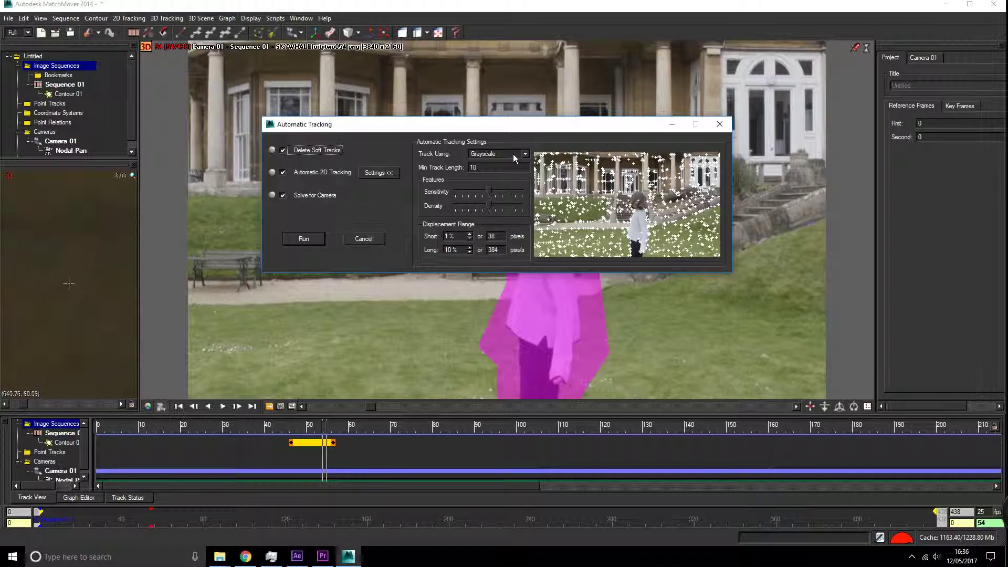
click(496, 154)
drag(484, 205, 471, 205)
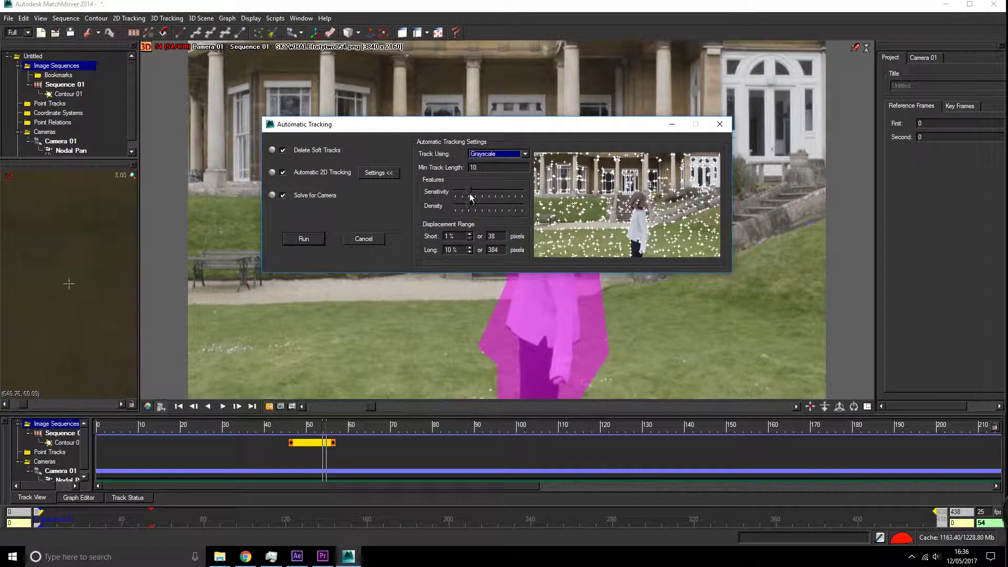
drag(475, 192, 478, 194)
click(314, 242)
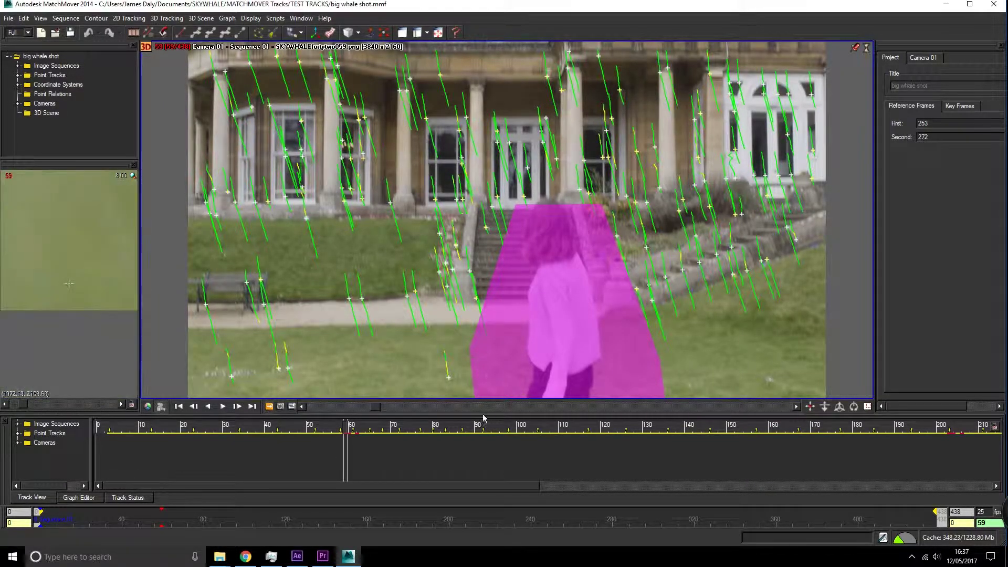
key(space)
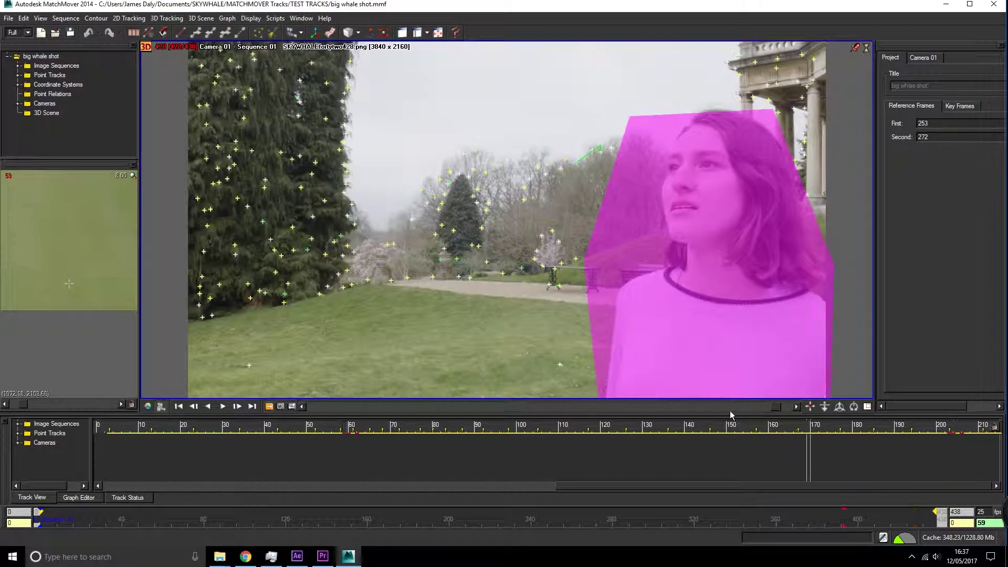
drag(707, 408, 358, 408)
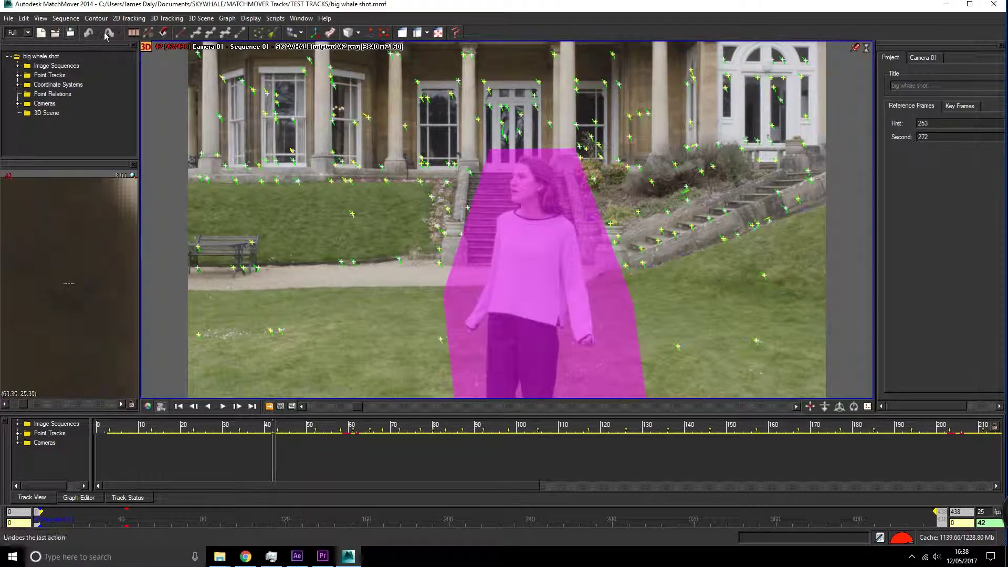
- Use the Clean Assistant to keep 30 tracks per frame and a 50-frame minimum lifespan
click(130, 19)
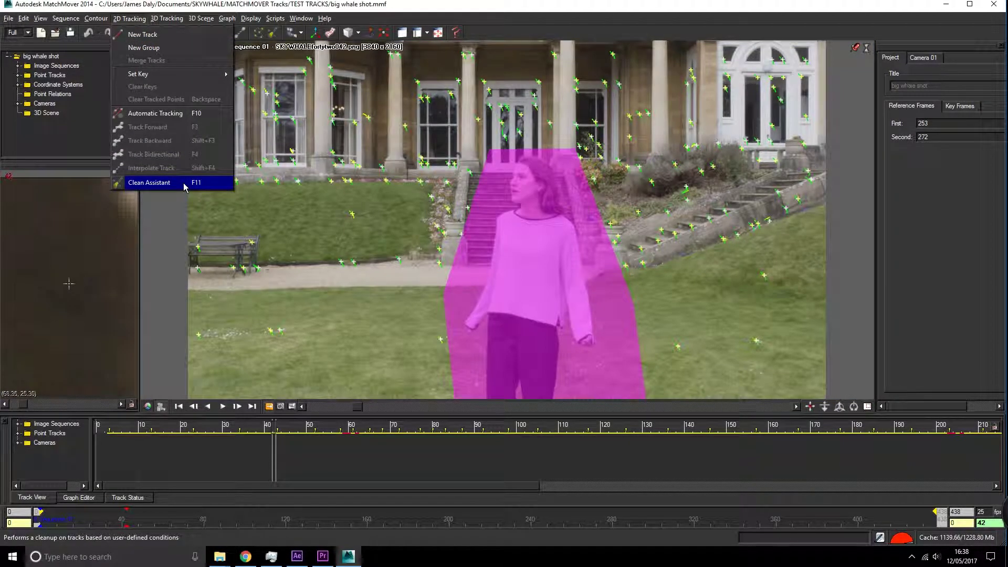
click(204, 185)
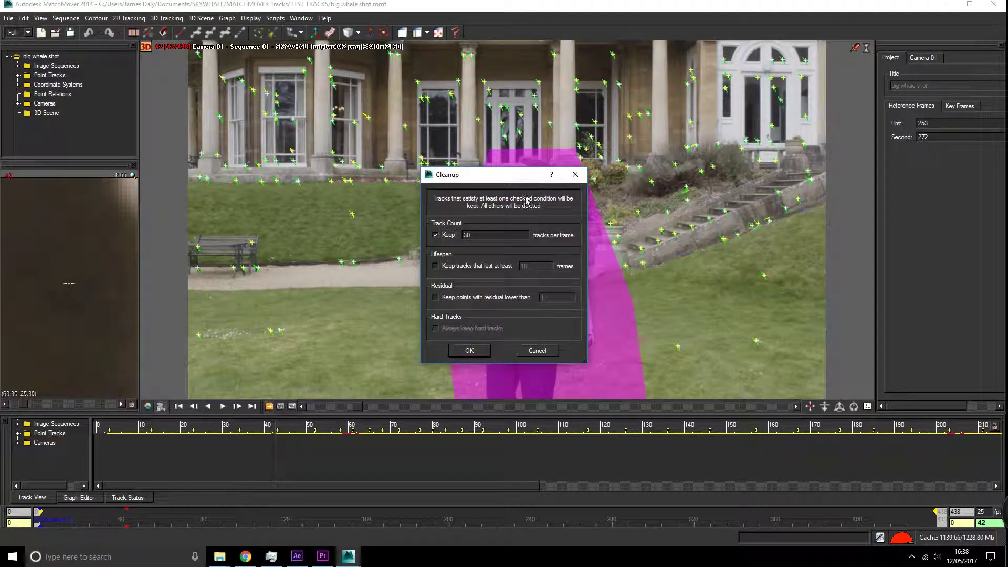
double_click(467, 236)
click(467, 235)
double_click(467, 236)
click(435, 266)
text(50)
click(469, 351)
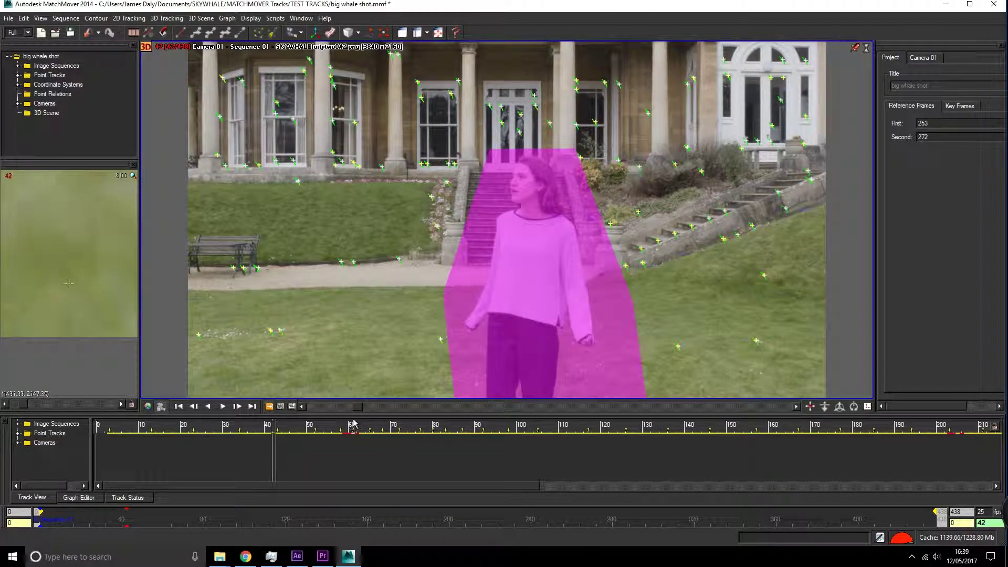
- Scrub between the garden and building frames, then select track Auto0529 on the building
drag(405, 406, 422, 408)
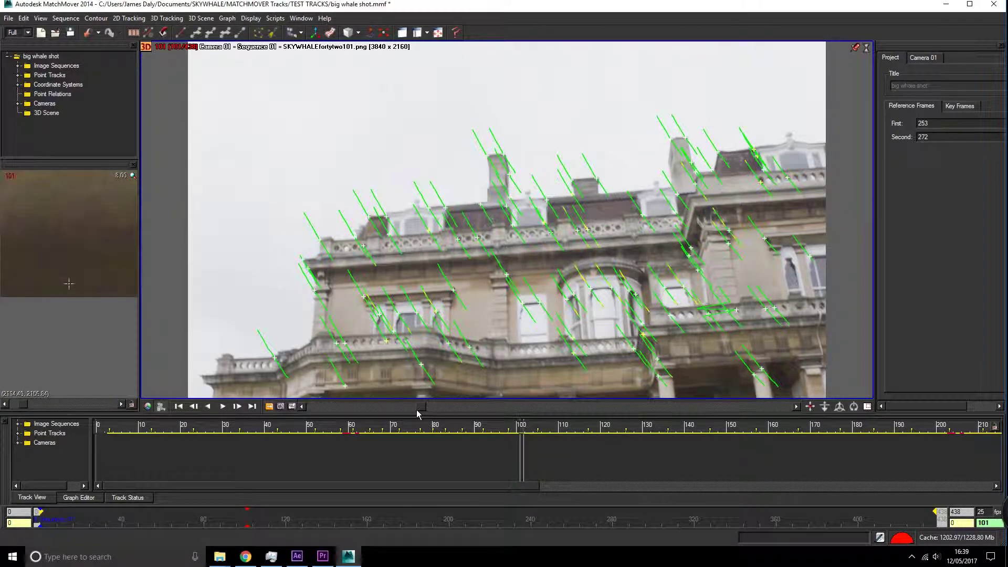
drag(417, 411, 400, 407)
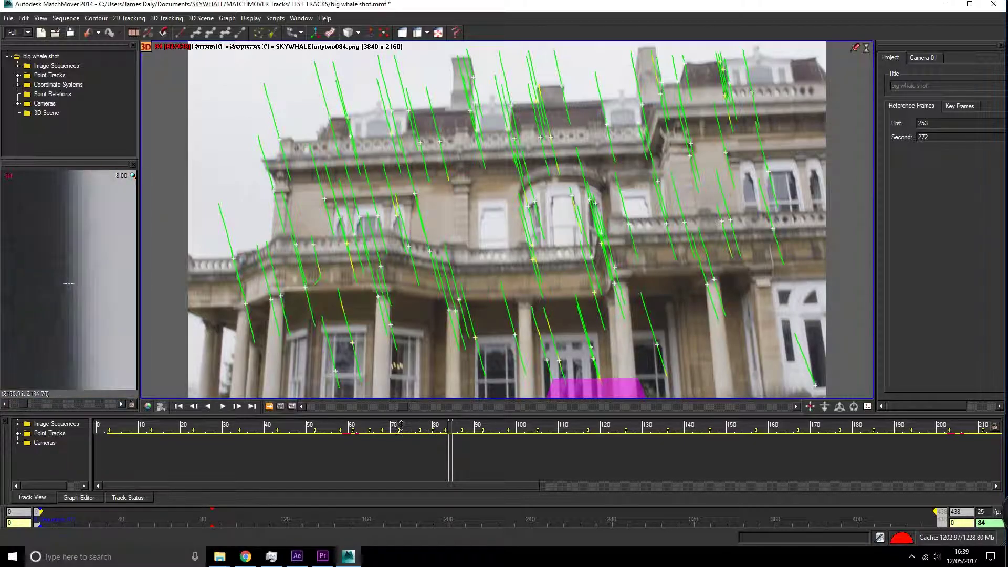
drag(404, 408, 354, 408)
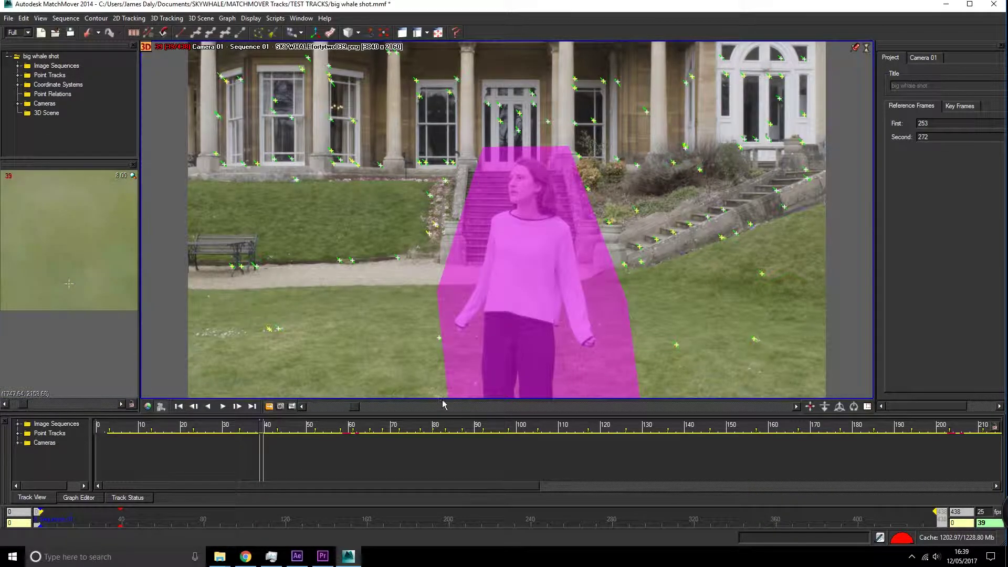
drag(351, 409, 412, 415)
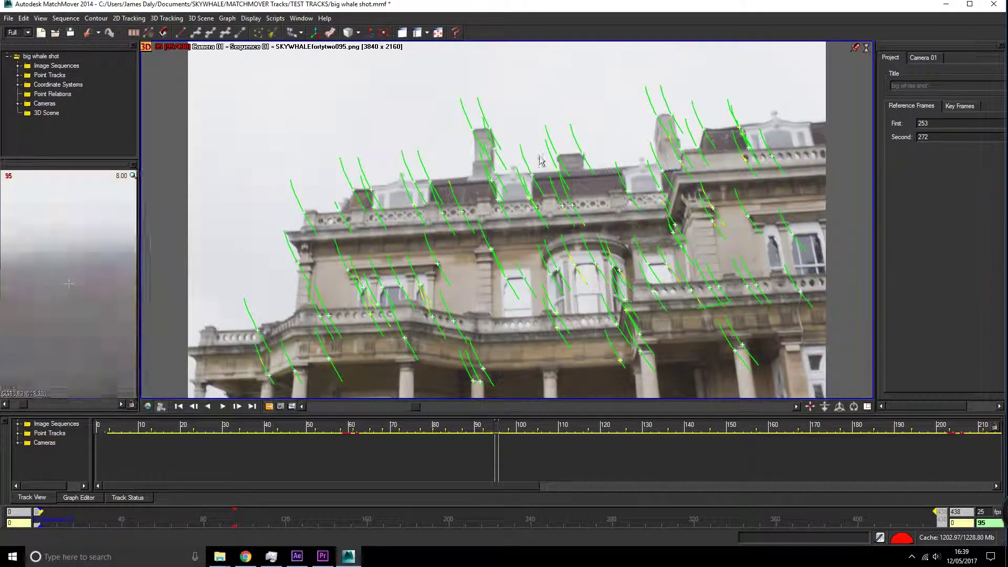
click(306, 215)
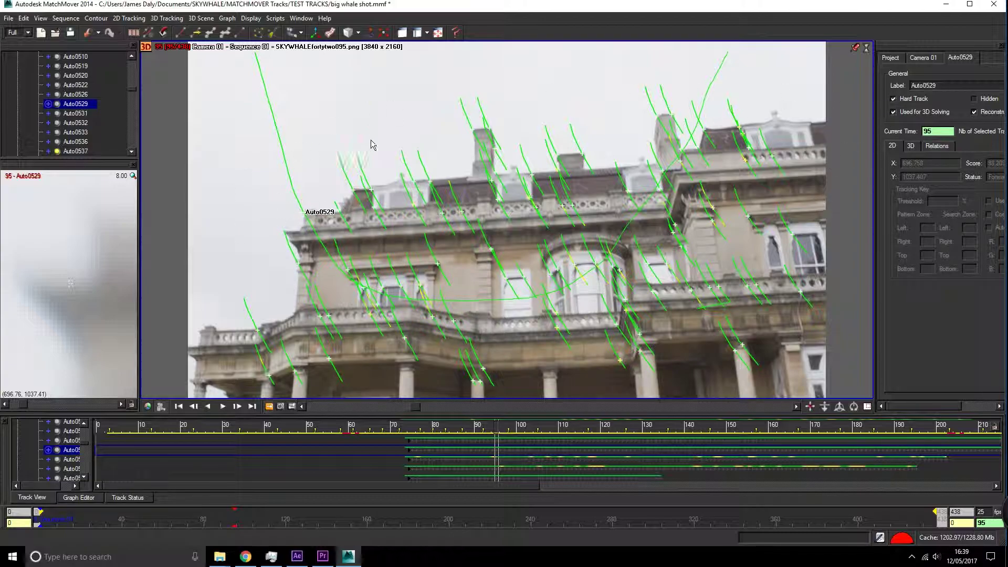
- Select track Auto0555 and mark it as a Hard Track
click(372, 190)
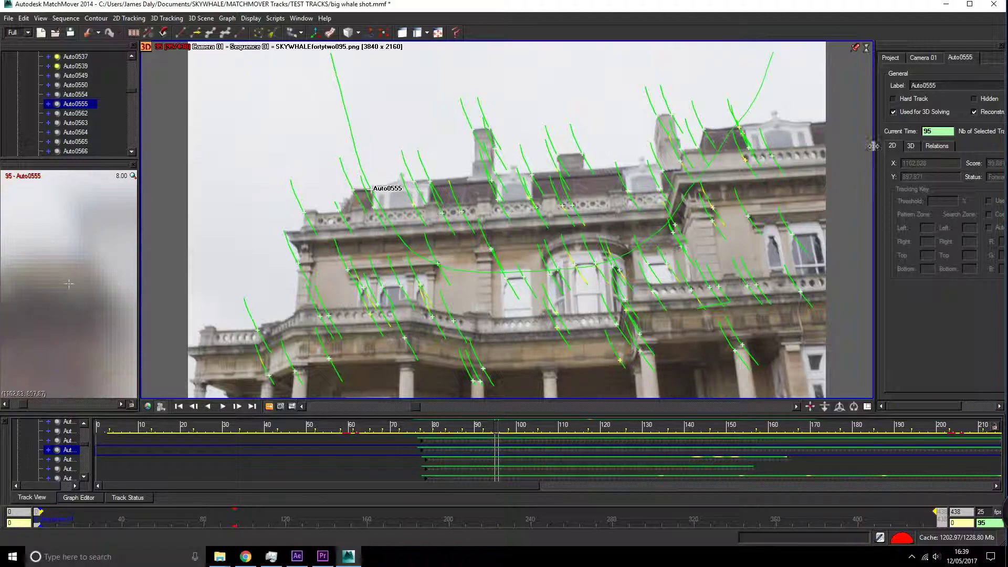
click(895, 99)
drag(471, 484, 607, 486)
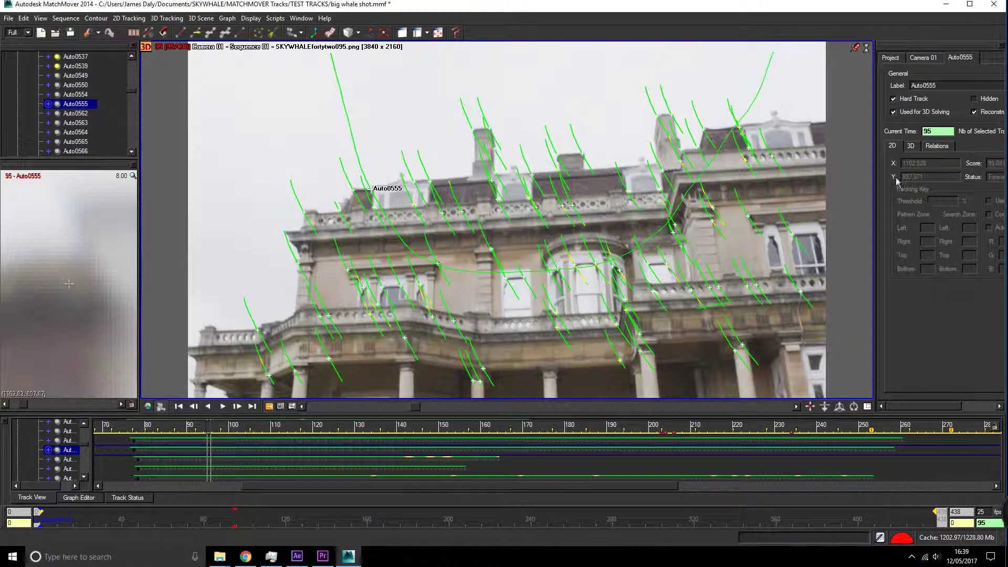
drag(665, 487, 643, 487)
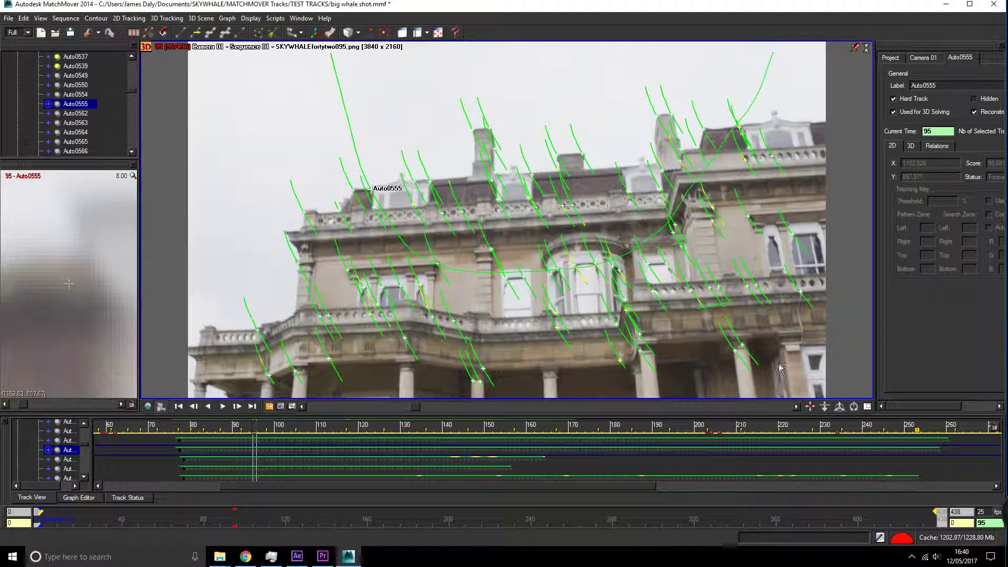
- Run 3D Tracking > Solve For Camera and dismiss the 'Origin is missing' warning
click(123, 19)
mouse_move(163, 20)
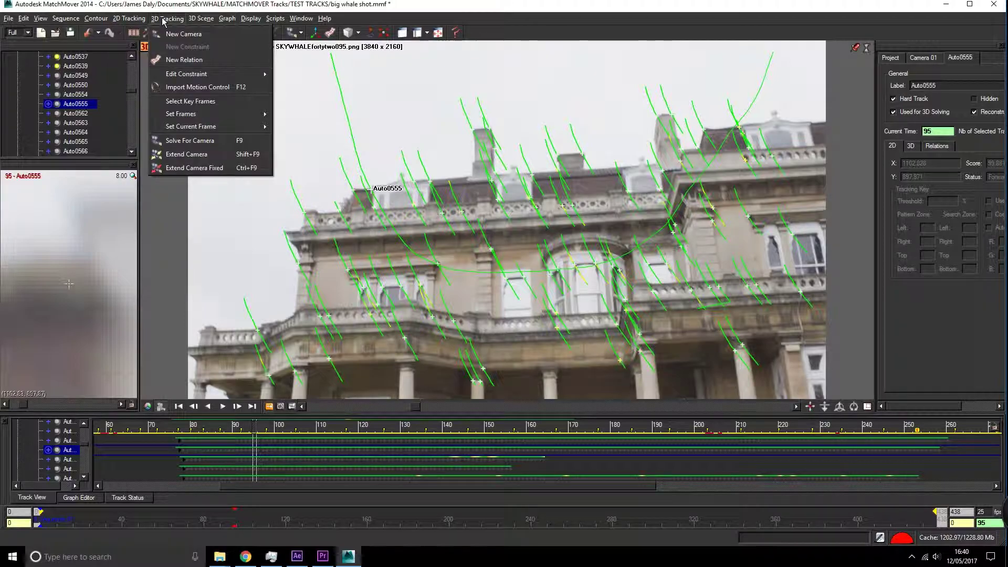
click(227, 145)
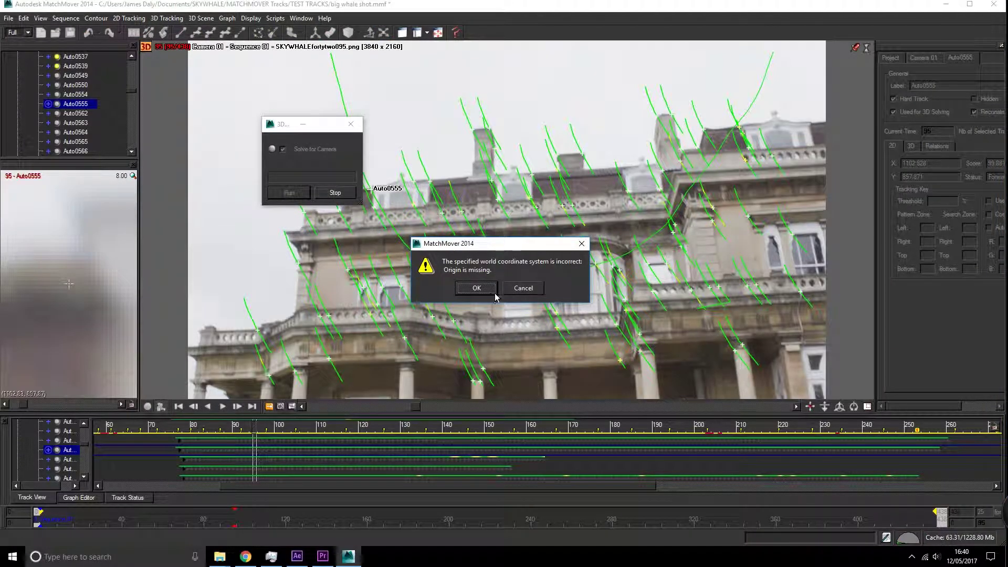
click(477, 288)
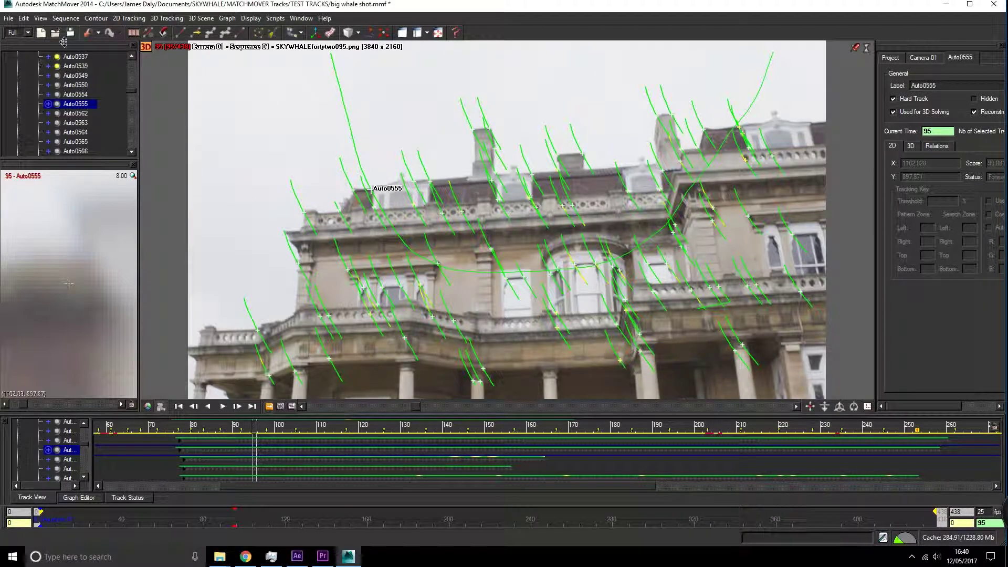
- Switch the viewer to 3D and inspect the point cloud at frames 380, 71 and 106
click(146, 47)
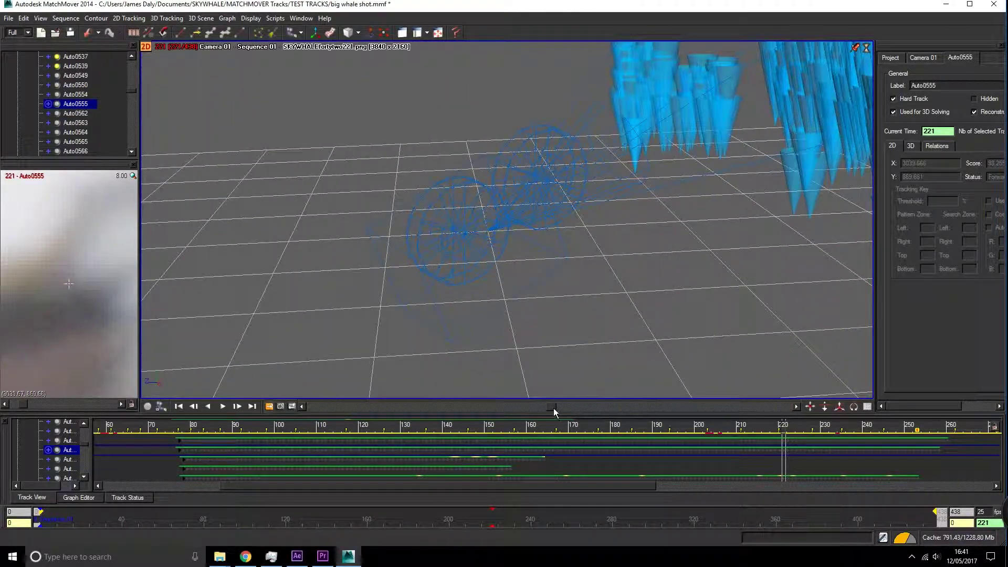
drag(594, 402, 720, 402)
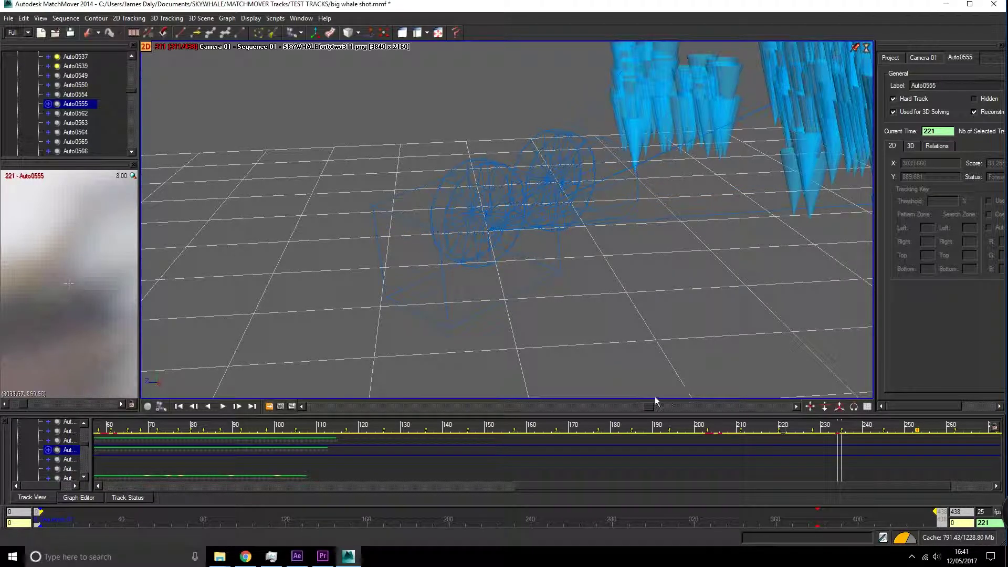
drag(499, 402, 388, 402)
middle_drag(594, 331, 605, 91)
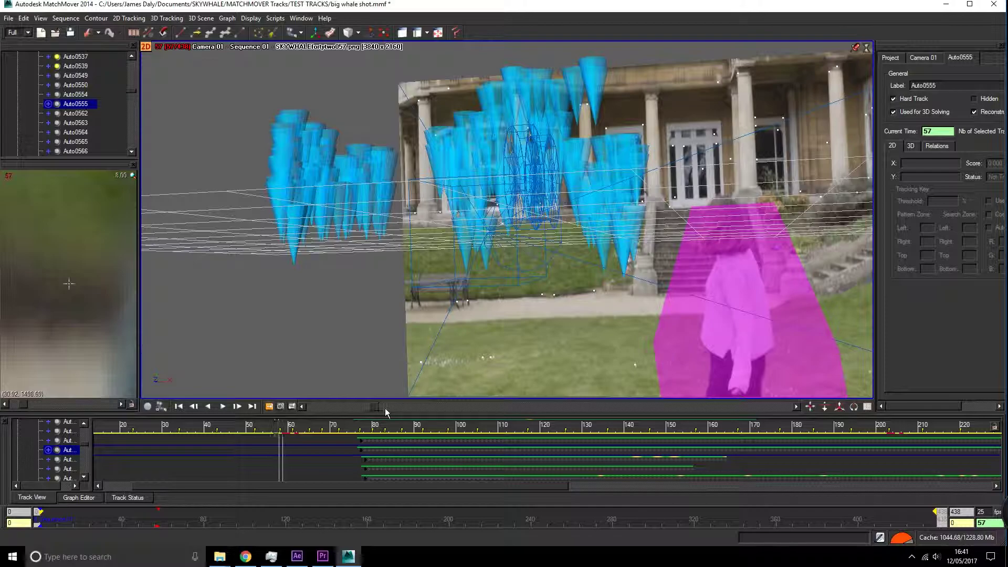
click(436, 406)
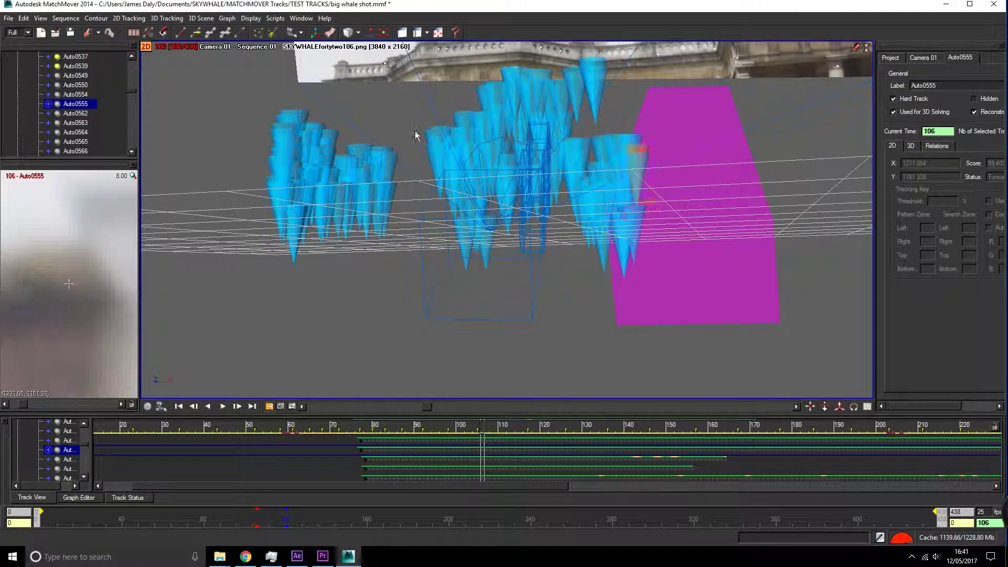
- Set the export type to Maya (*.ma), close the dialog unsaved, and bring up the Google Docs guide
click(163, 33)
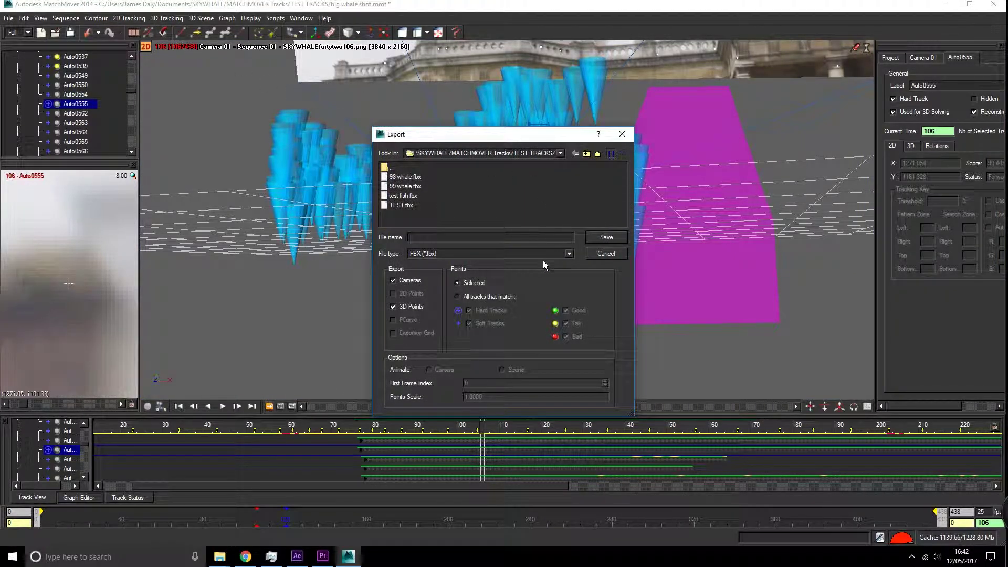
click(568, 254)
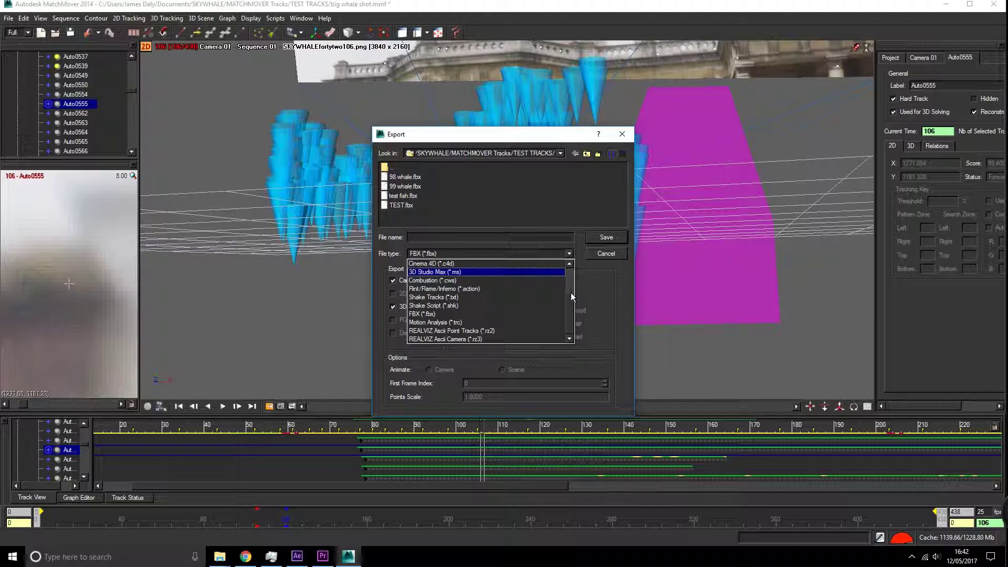
scroll(572, 297, up, 3)
click(454, 281)
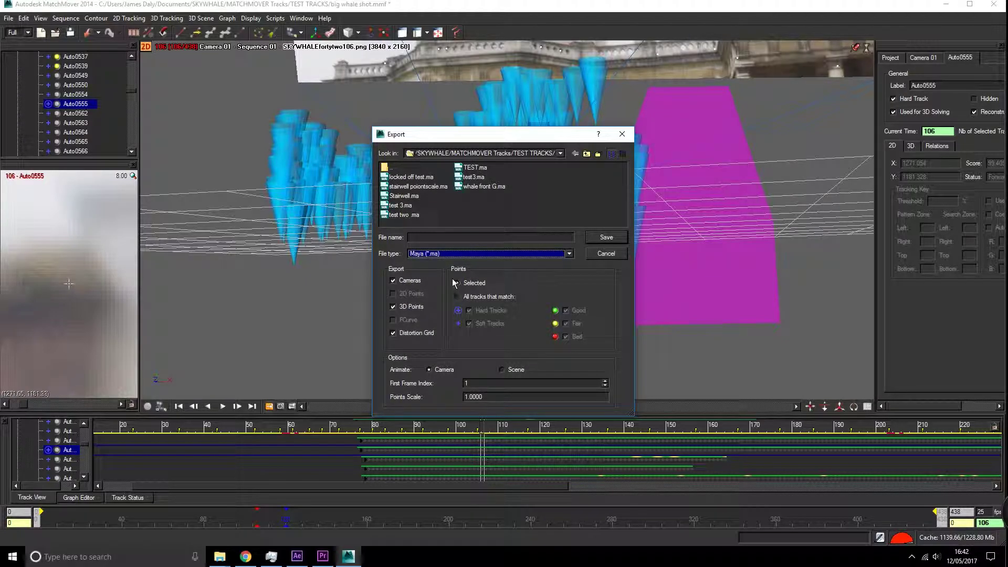
click(431, 236)
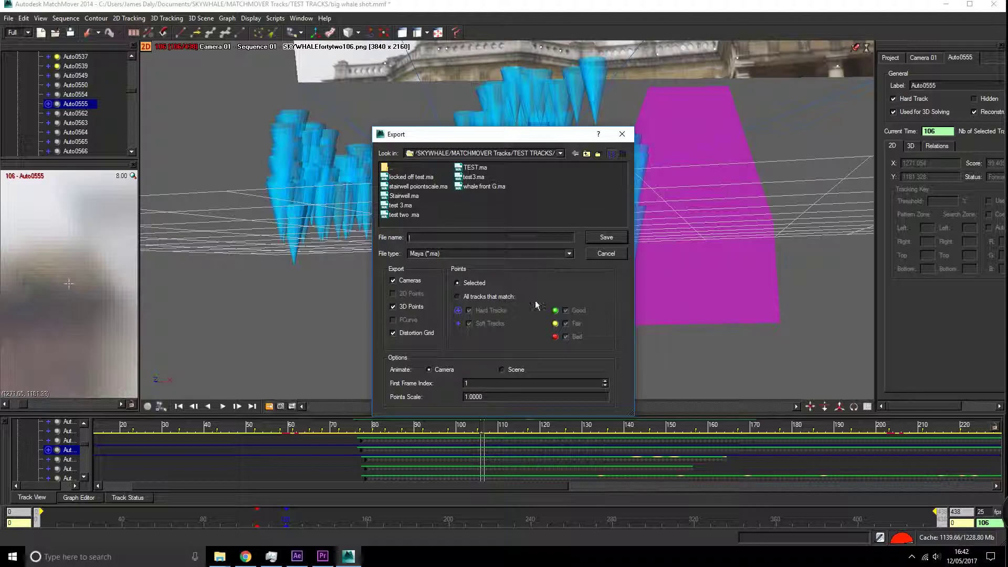
click(621, 134)
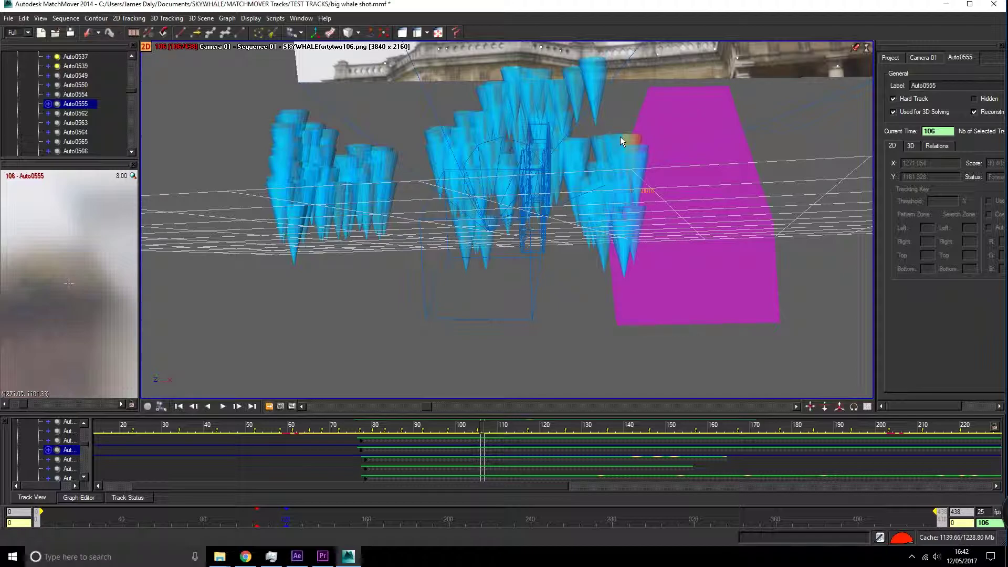
click(246, 557)
- Scroll the XFV Pipeline Matchmoving guide up to its section on importing footage for tracking
scroll(378, 216, up, 20)
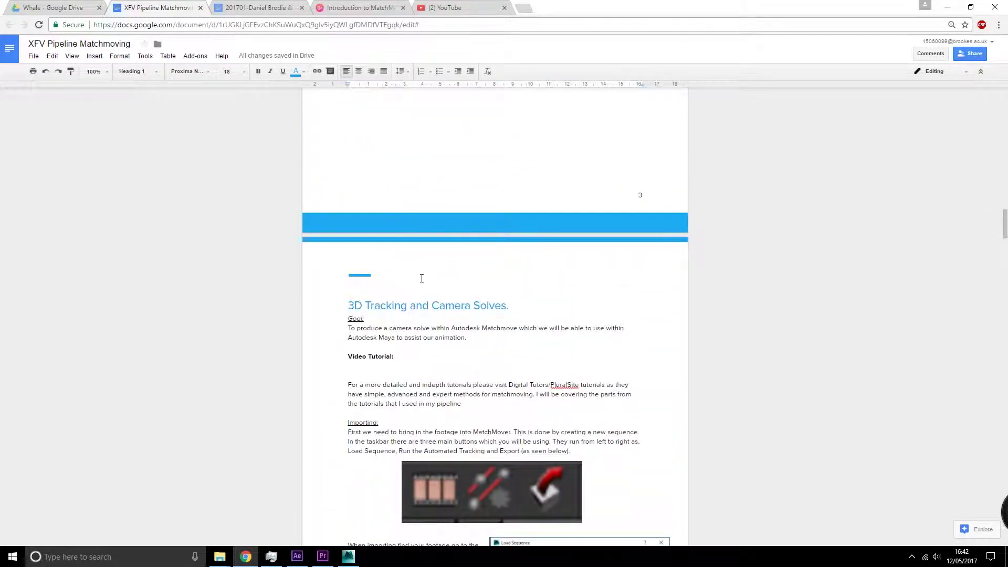